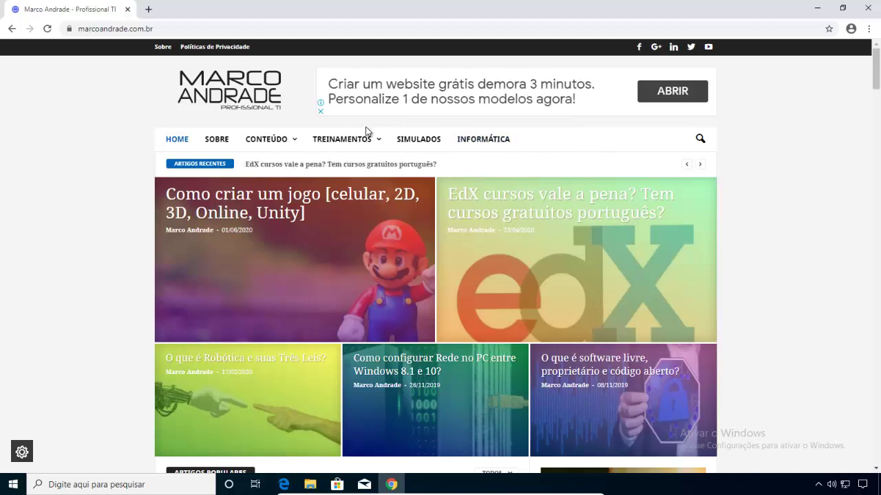
# - Minimize the Chrome blog window so the Windows desktop shows
pyautogui.moveTo(360, 145)
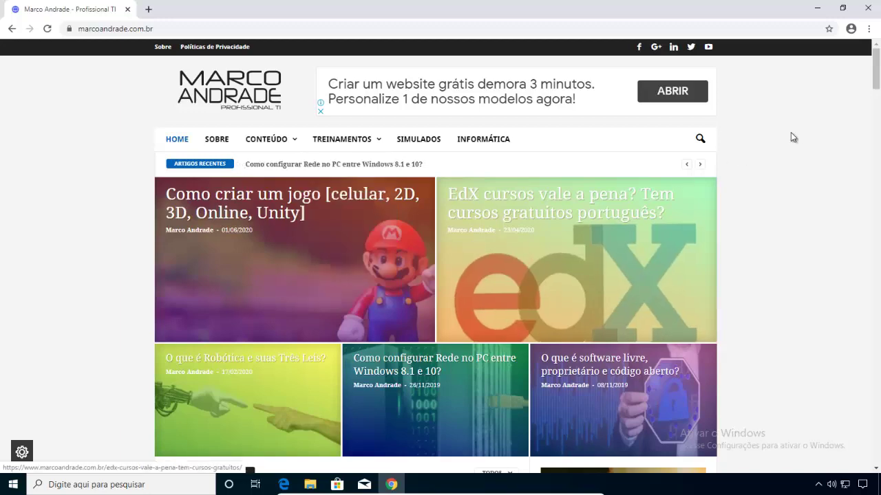
pyautogui.click(817, 8)
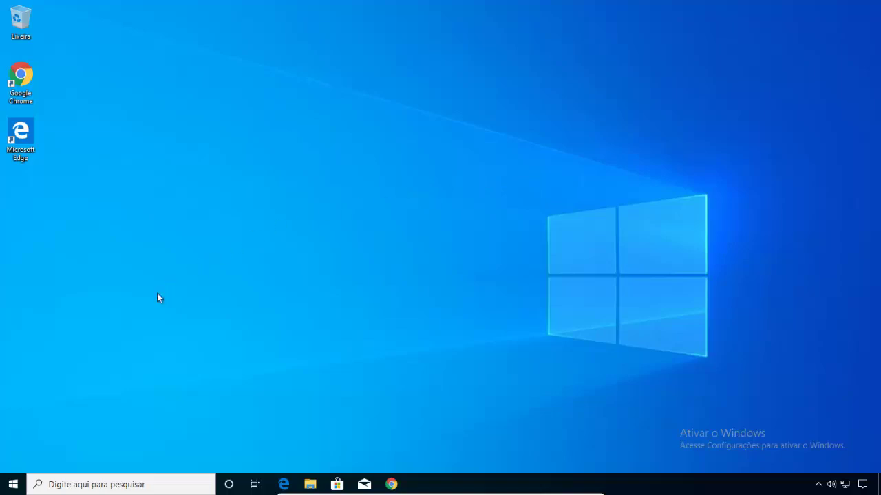
# - Open Configurações from the Start context menu and go to Contas > Suas informações
pyautogui.rightClick(15, 484)
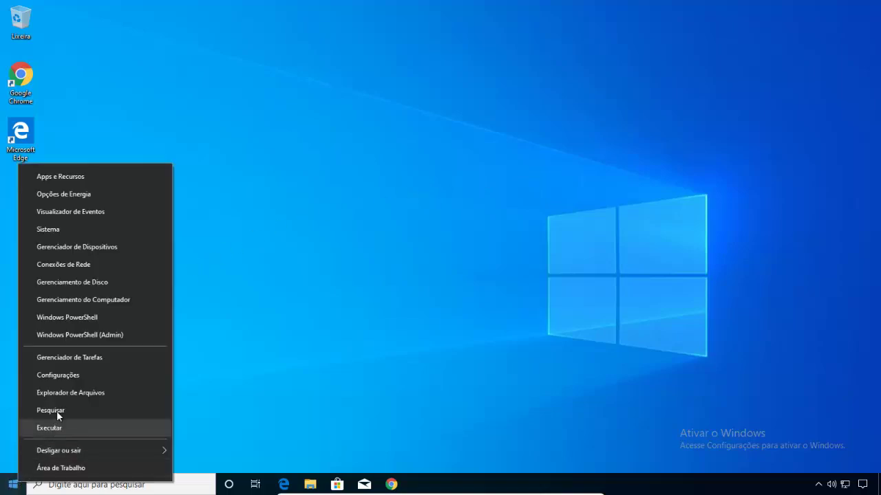
pyautogui.click(64, 377)
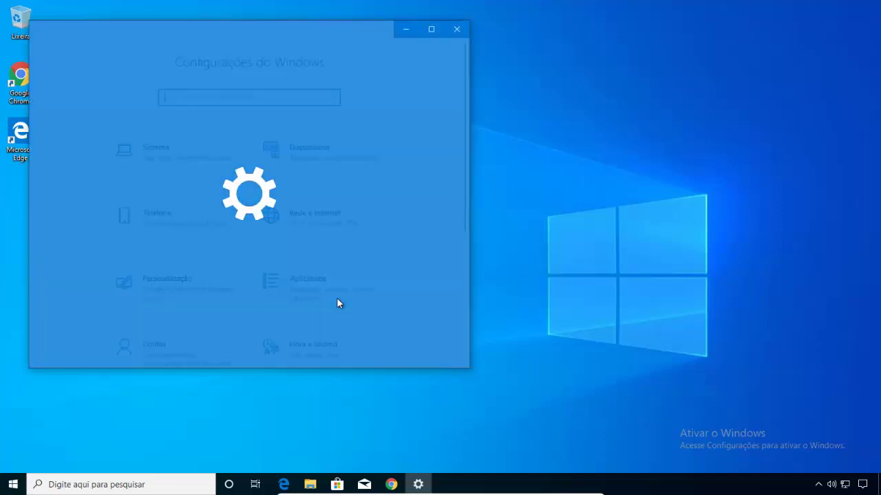
pyautogui.scroll(-5, 338, 281)
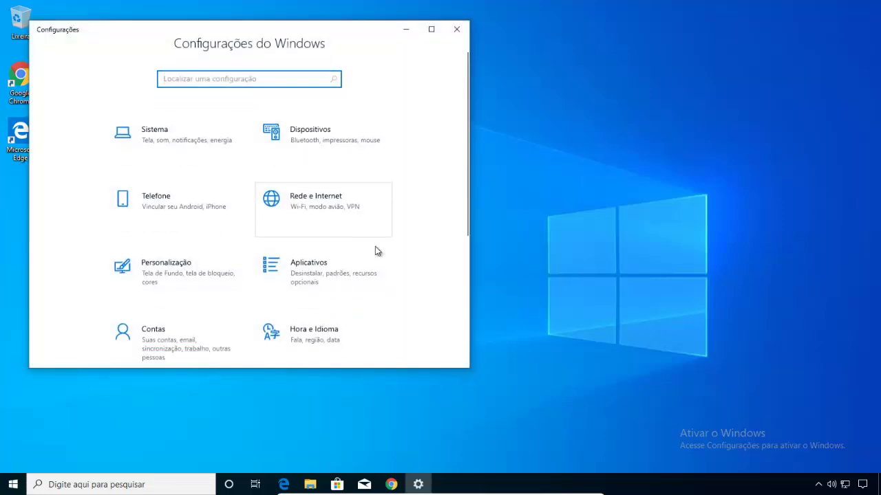
pyautogui.click(171, 131)
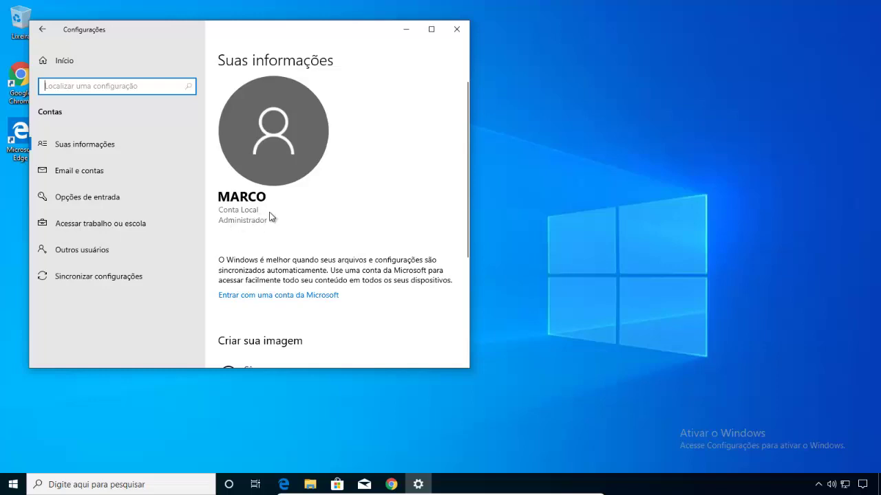
# - Sign in with a Microsoft account, pasting its e-mail and entering its password
pyautogui.click(245, 303)
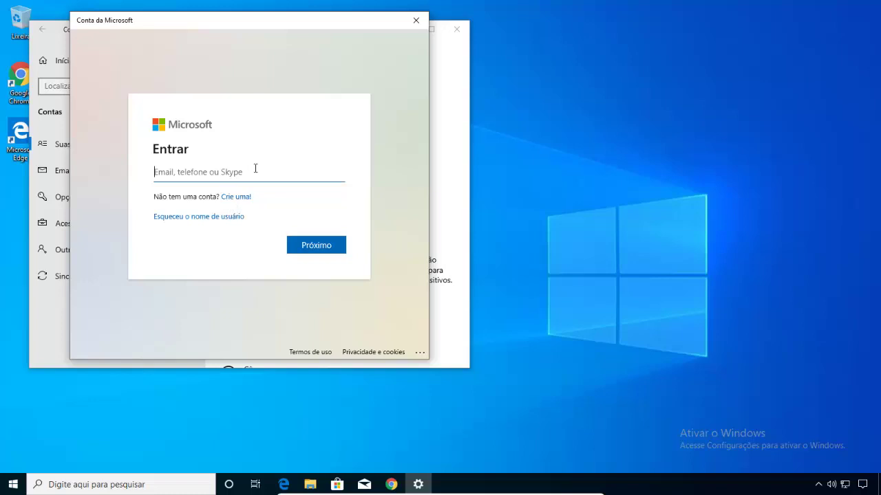
pyautogui.hotkey('ctrl', 'v')
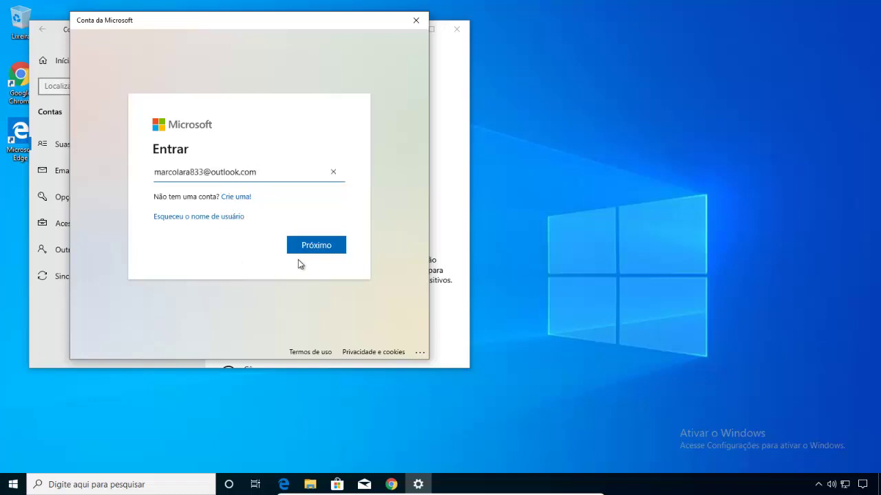
pyautogui.click(320, 251)
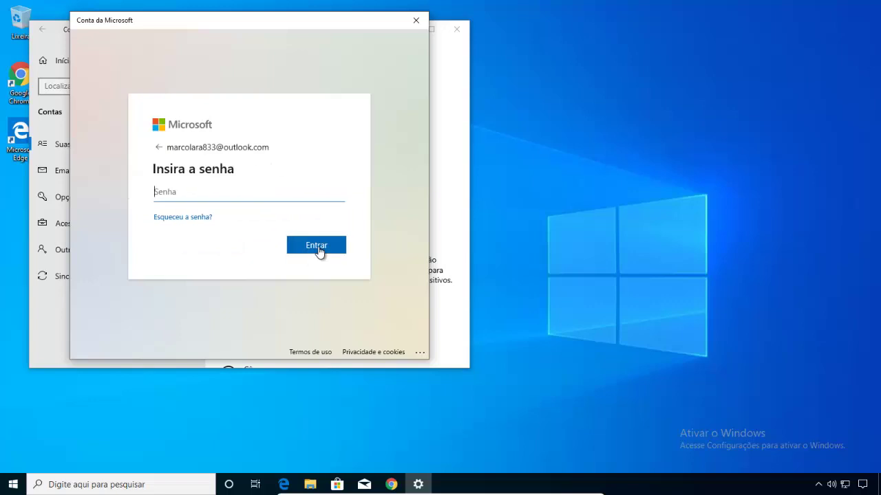
pyautogui.write('********')
pyautogui.click(318, 249)
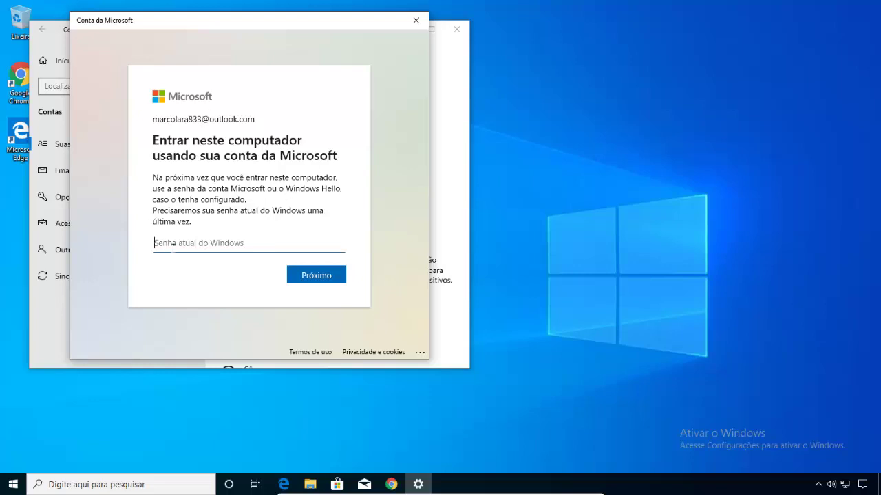
# - Confirm the current Windows password, then create and confirm a 6-digit sign-in PIN
pyautogui.write('••••••')
pyautogui.click(322, 279)
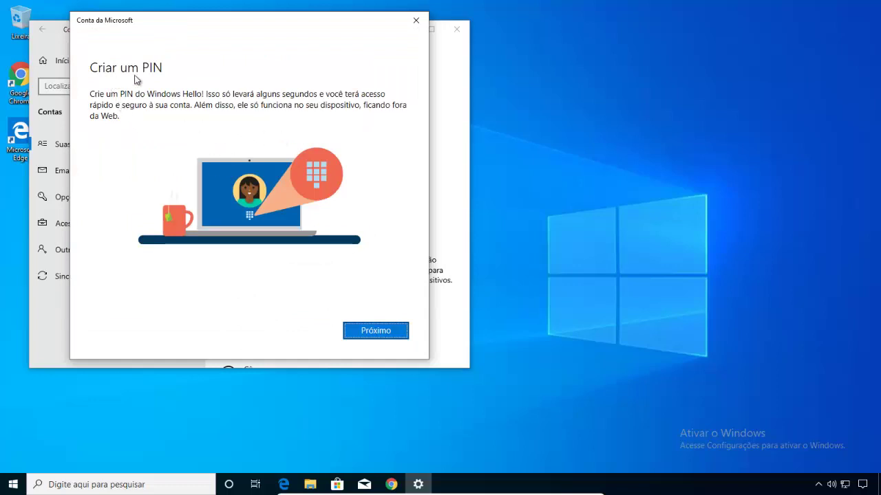
pyautogui.click(366, 337)
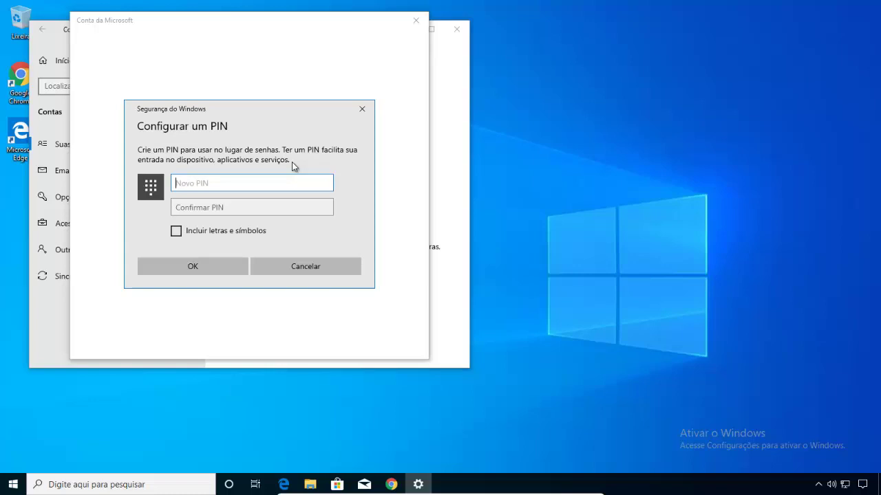
pyautogui.write('123456')
pyautogui.click(252, 207)
pyautogui.write('123456')
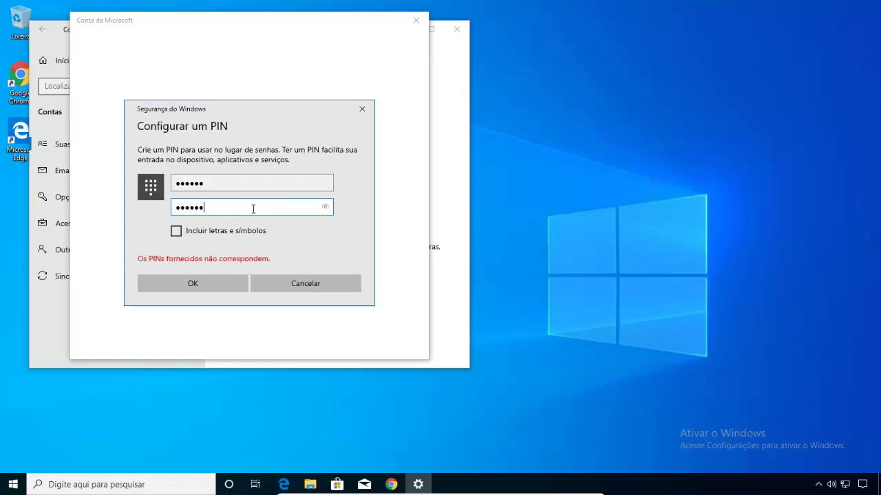
pyautogui.click(201, 281)
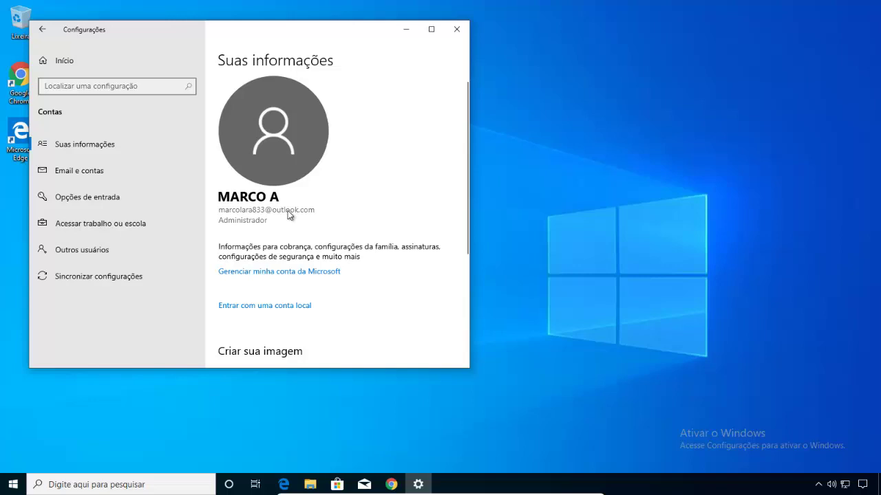
# - Close and reopen Settings, returning to Contas > Suas informações for the Microsoft account
pyautogui.hotkey('alt', 'F4')
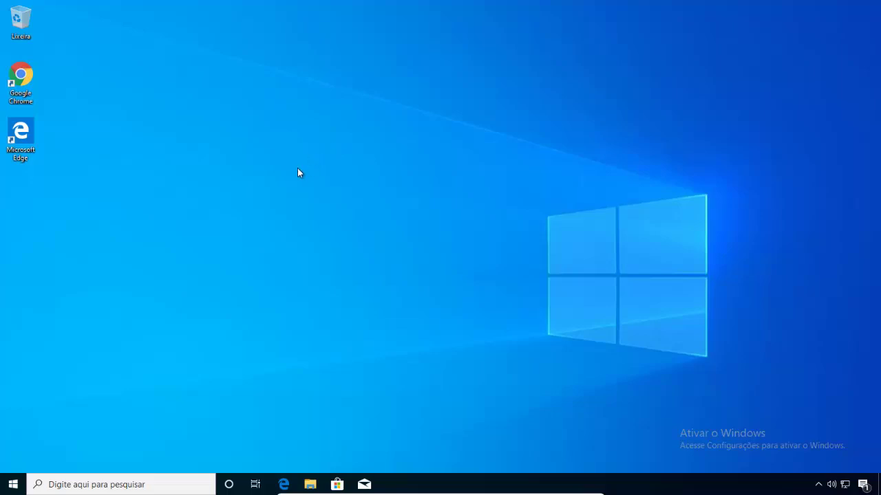
pyautogui.rightClick(2, 489)
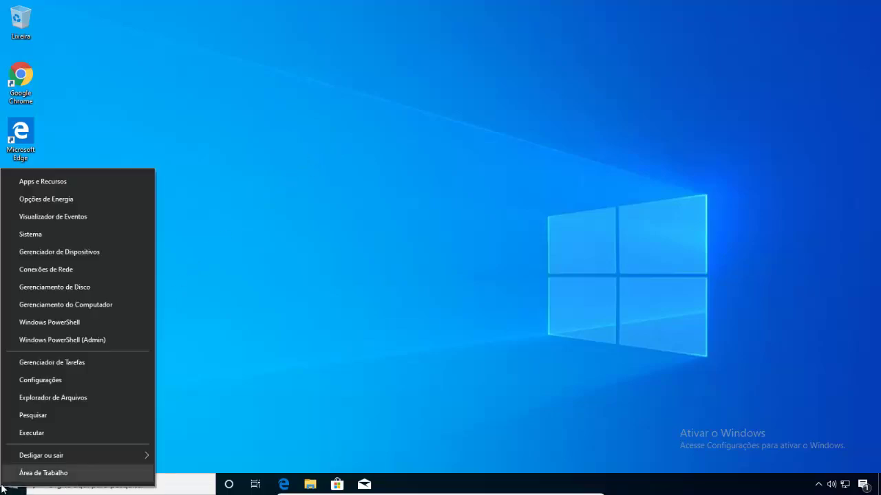
pyautogui.click(45, 383)
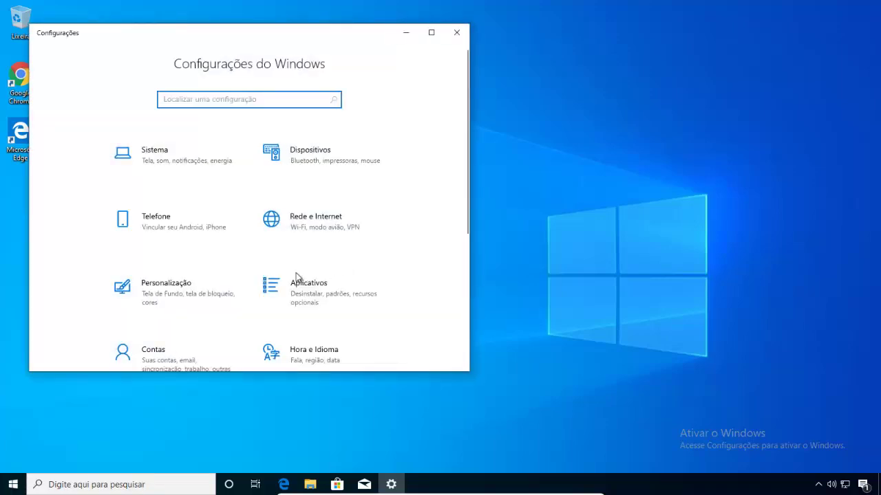
pyautogui.scroll(-3, 297, 280)
pyautogui.click(180, 218)
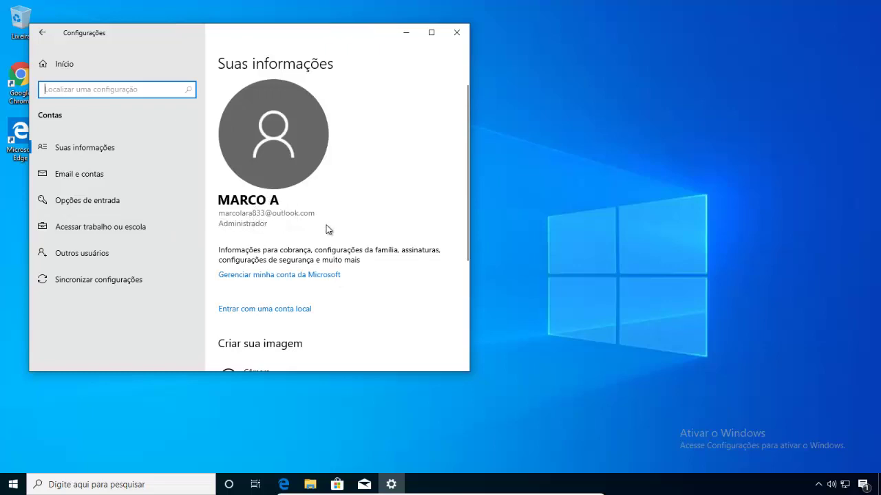
pyautogui.scroll(-1, 325, 229)
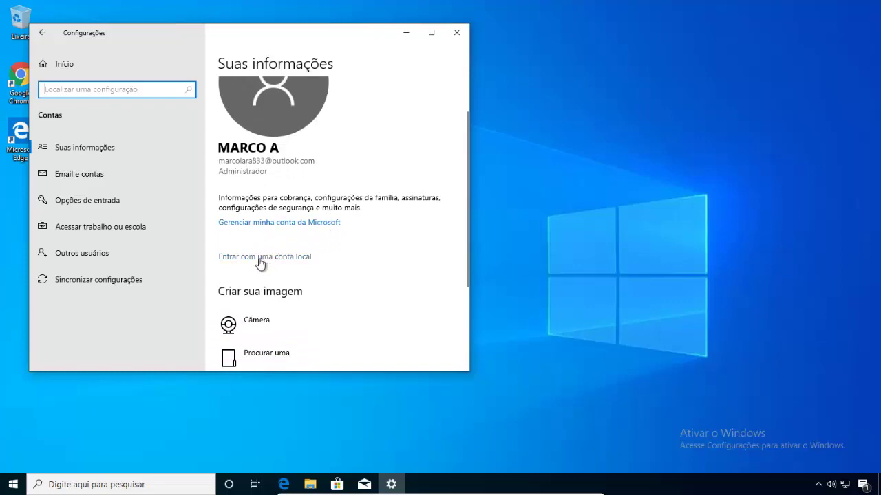
# - Choose 'Entrar com uma conta local' and confirm the warning with Avançar
pyautogui.click(260, 258)
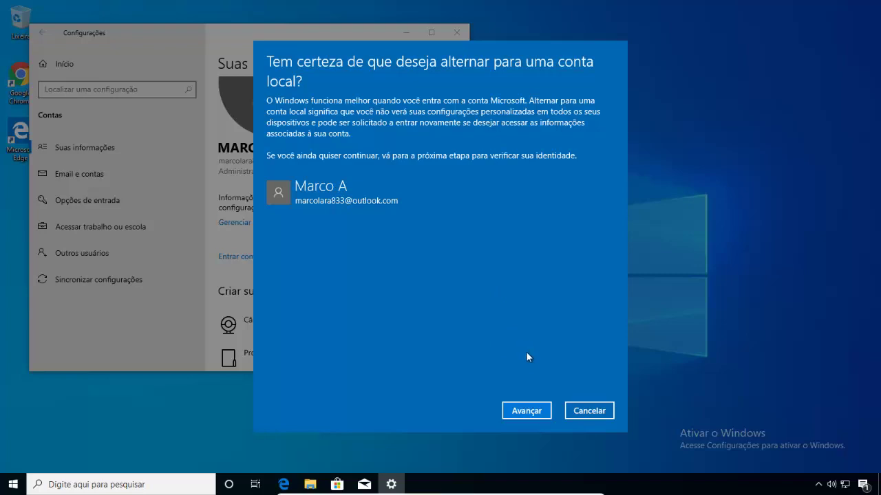
pyautogui.click(529, 413)
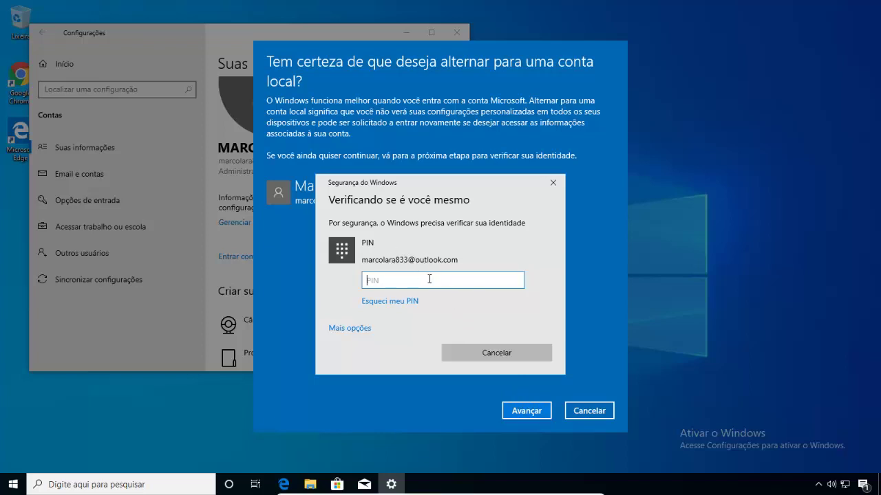
# - Verify with the PIN, then set the local password, its confirmation and hint 'dica'
pyautogui.write('••••••')
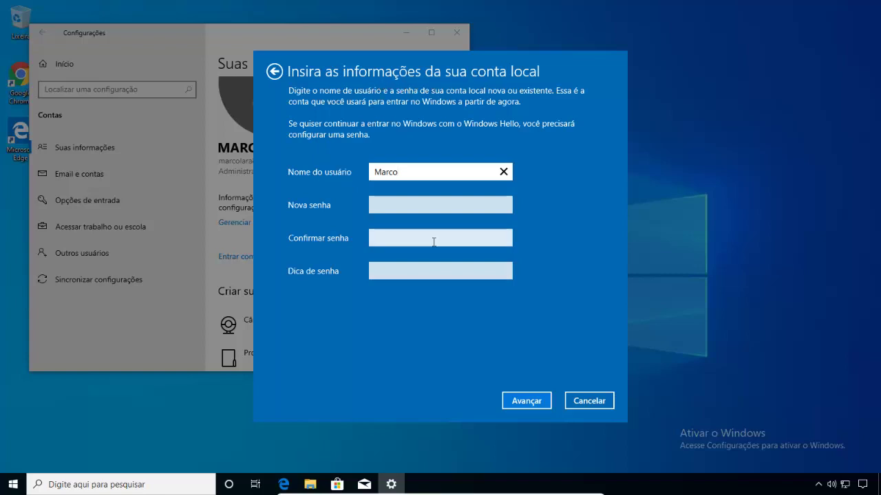
pyautogui.click(410, 209)
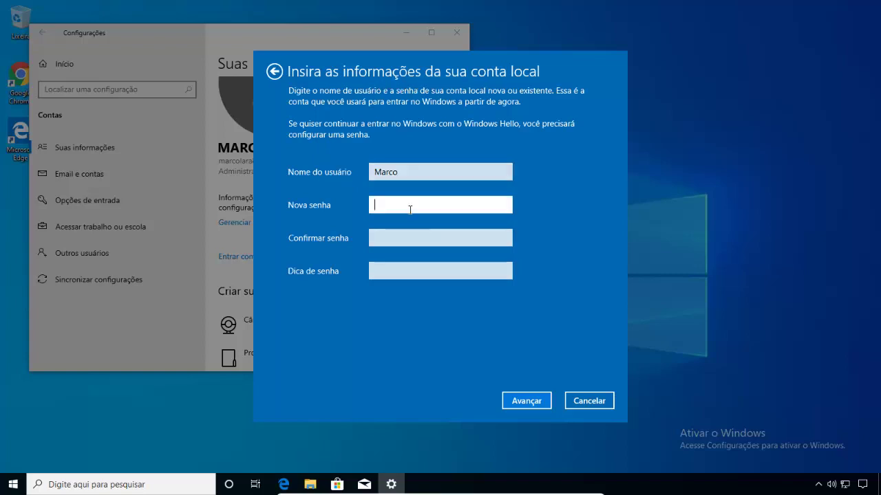
pyautogui.write('••••••')
pyautogui.press('Tab')
pyautogui.write('••••••')
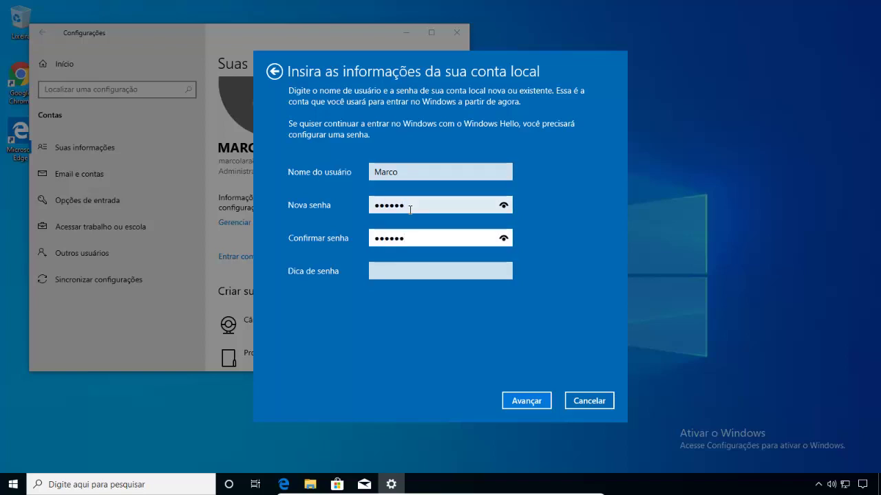
pyautogui.click(419, 277)
pyautogui.write('dica')
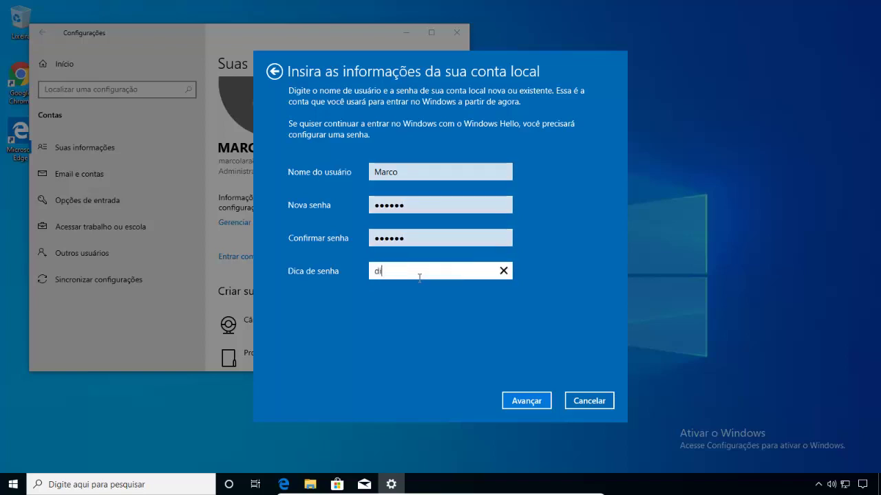
pyautogui.click(528, 398)
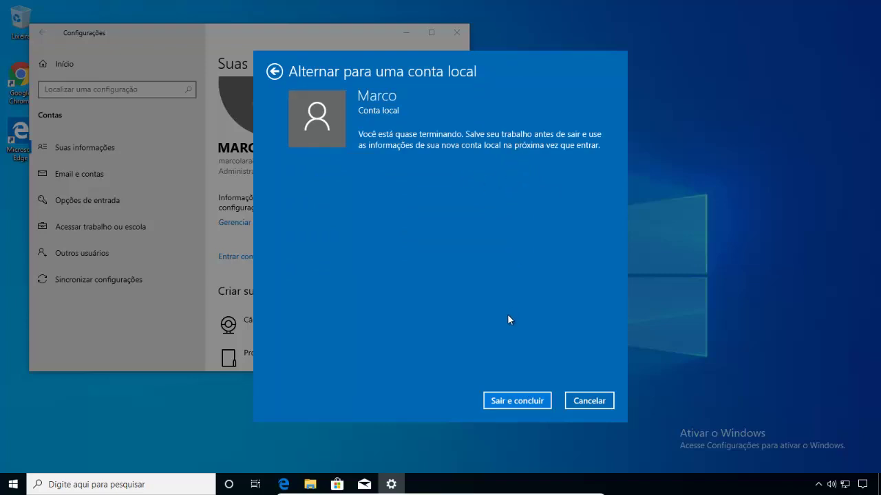
# - Sign out with 'Sair e concluir', then sign back in using the local account password
pyautogui.click(516, 402)
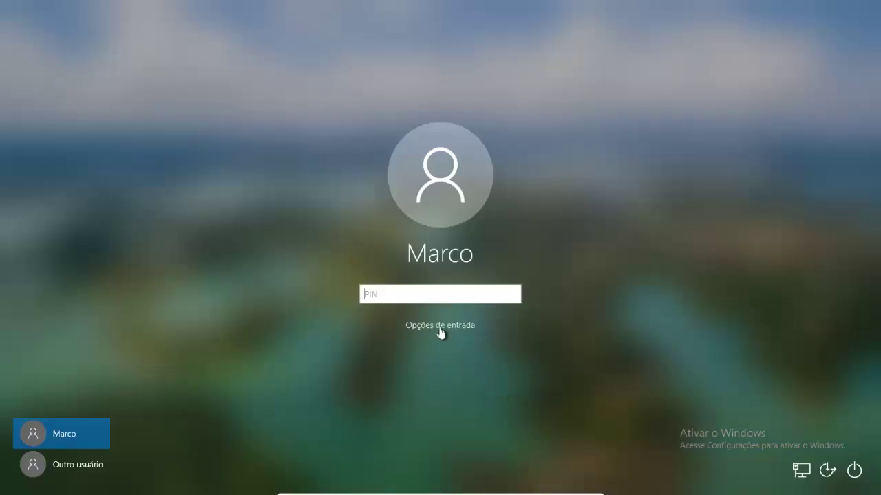
pyautogui.click(439, 328)
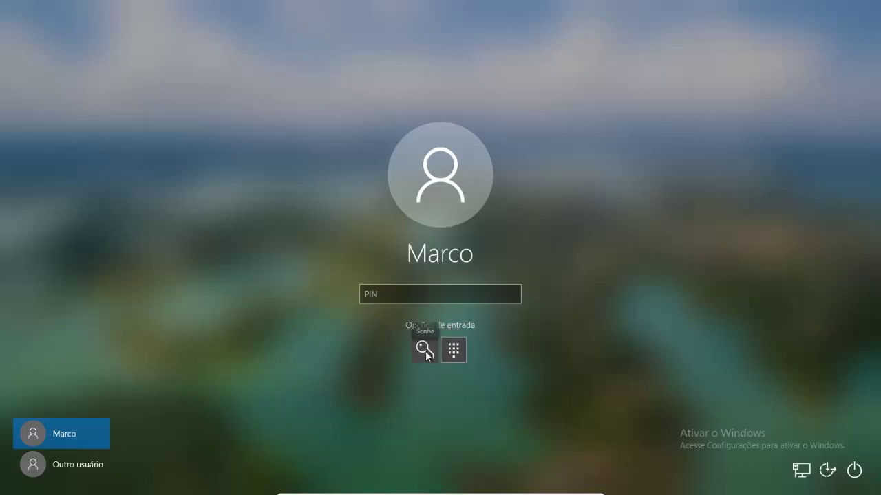
pyautogui.click(425, 351)
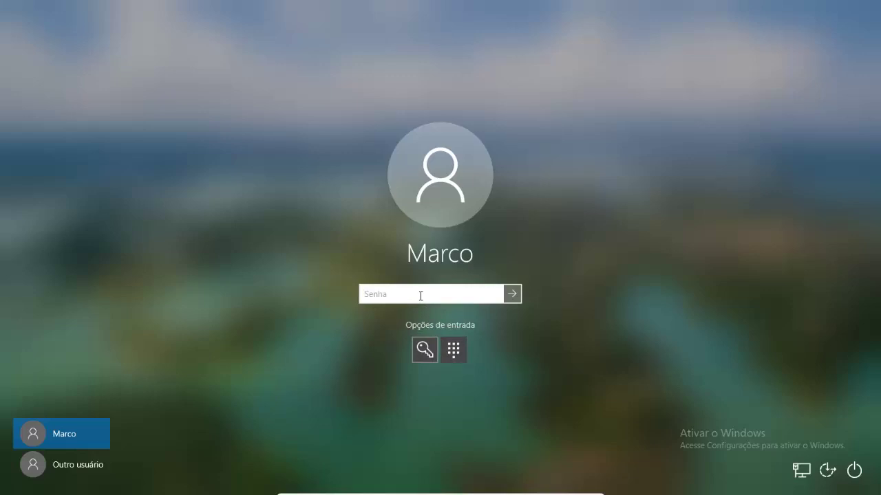
pyautogui.write('******')
pyautogui.press('Return')
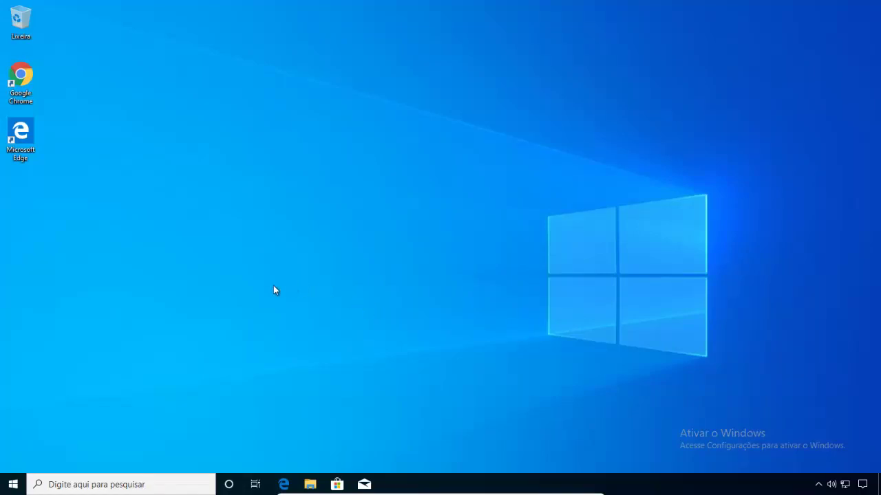
# - Reopen Configurações from the Start context menu and go to Contas > Suas informações
pyautogui.rightClick(14, 486)
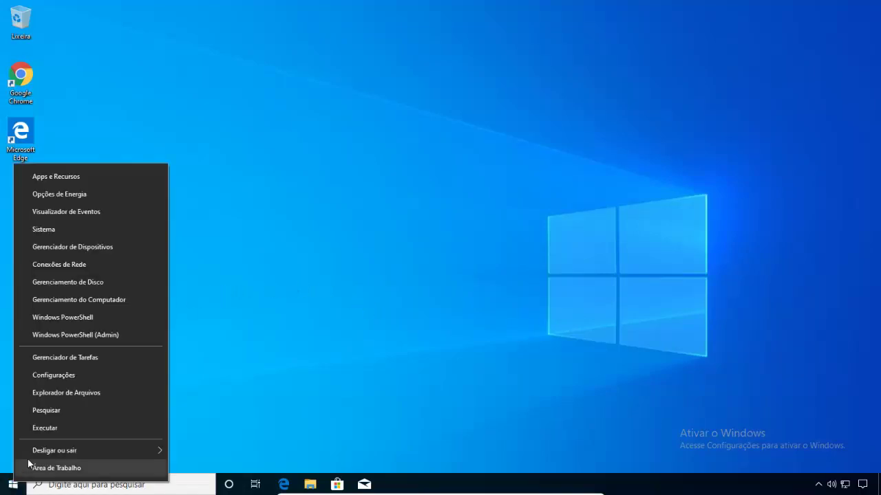
pyautogui.click(58, 376)
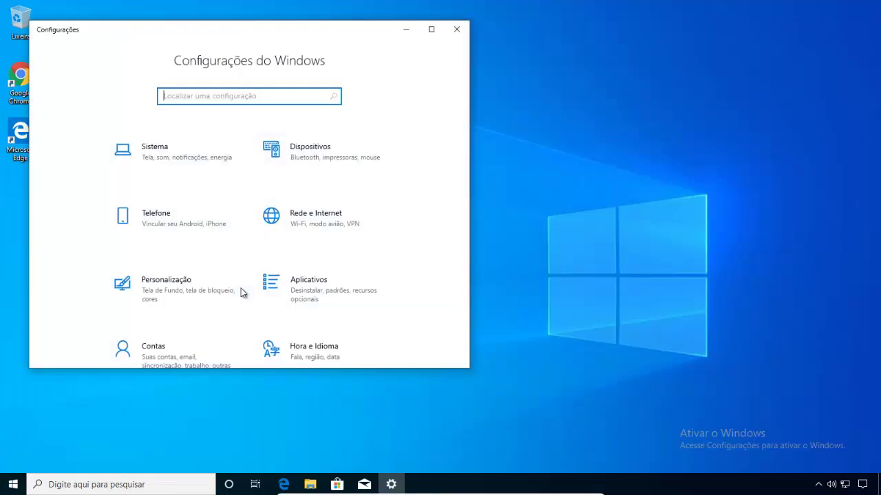
pyautogui.scroll(-1, 241, 293)
pyautogui.click(173, 309)
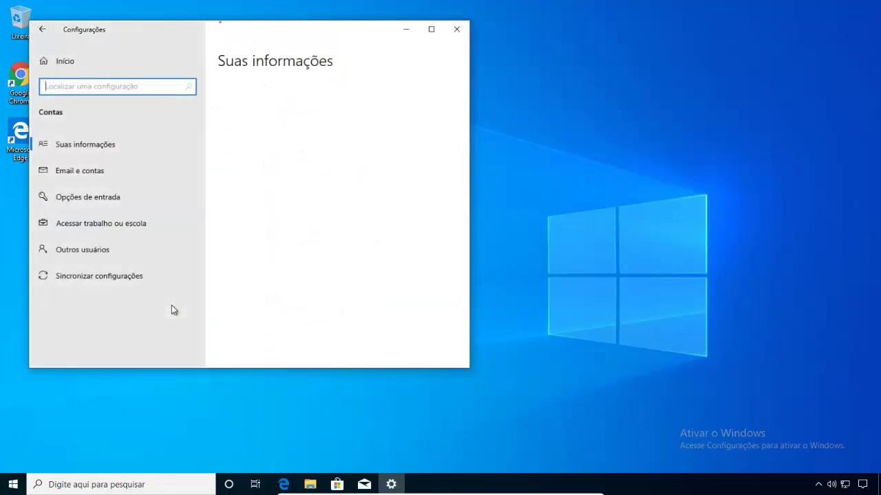